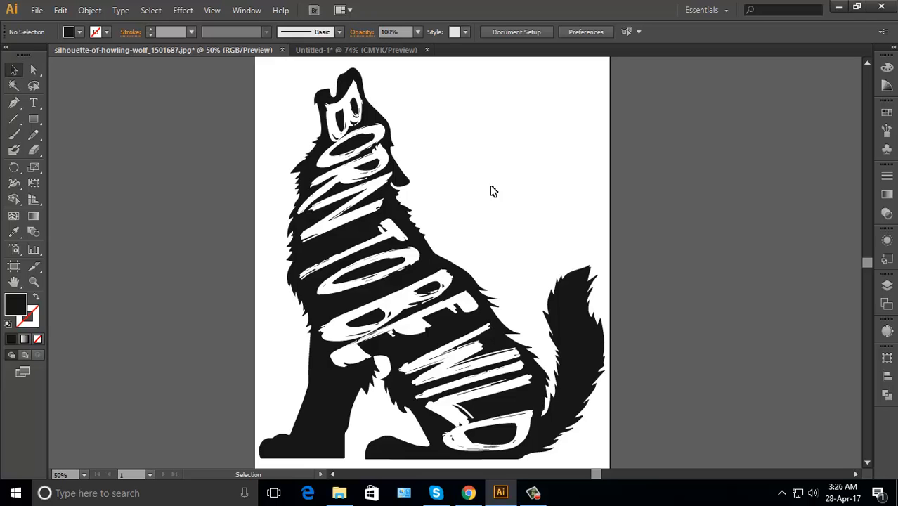
- Switch to the Untitled-1 document containing the plain black wolf silhouette
left_click(344, 50)
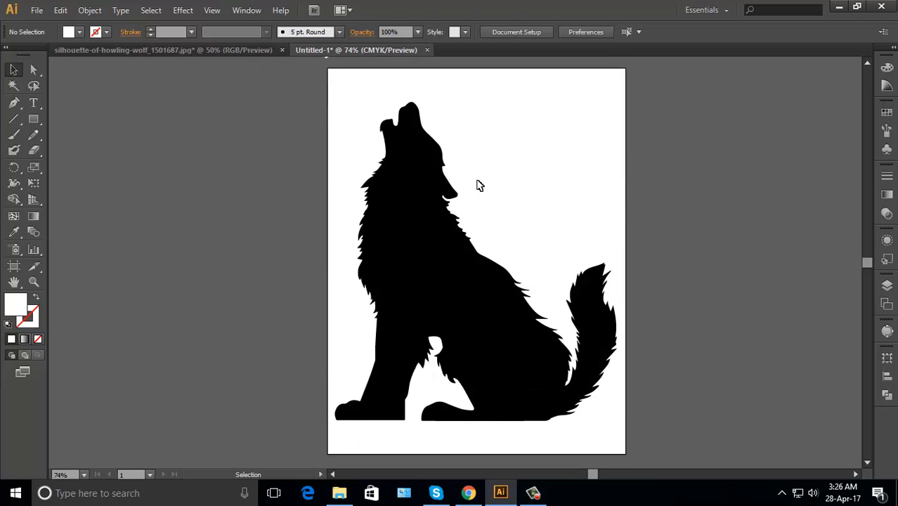
left_click(496, 293)
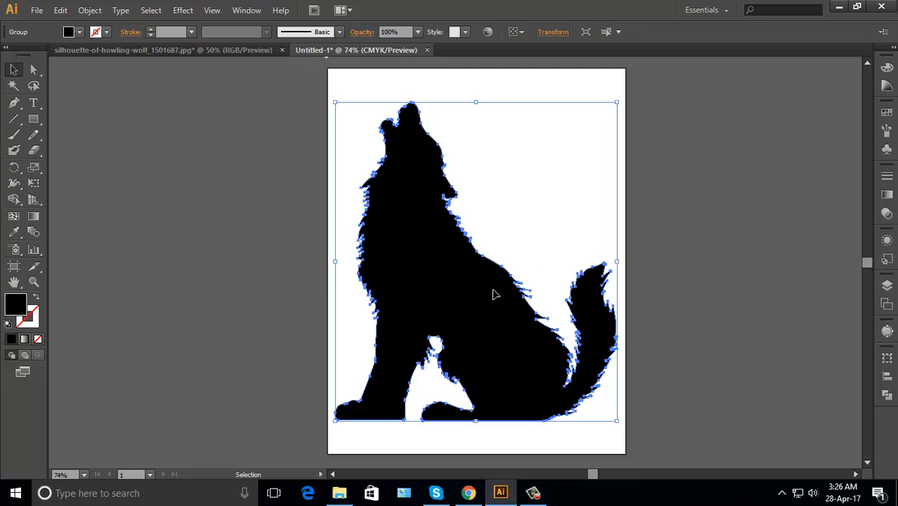
left_click(668, 235)
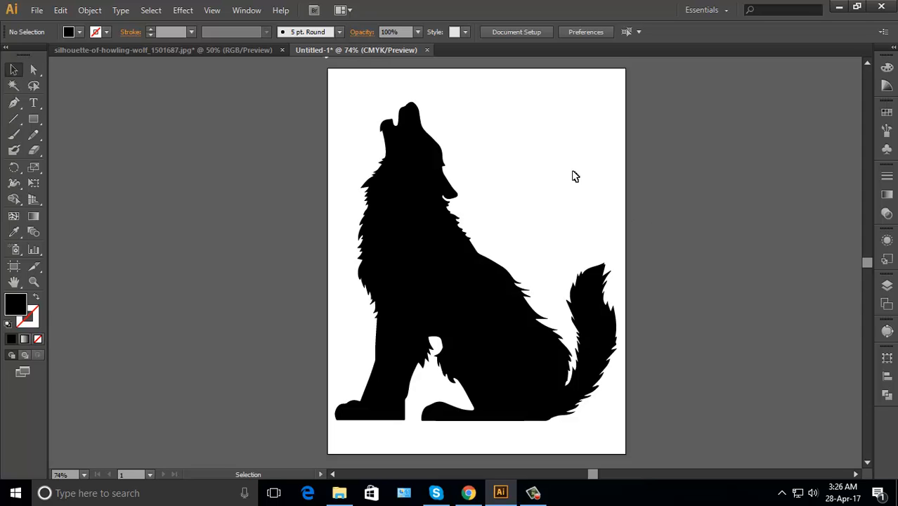
- Scale the BORN TO BE WILD text down to about 88.71 pt and place it beside the artboard, left of the wolf
key("space")
left_click_drag(572, 111, 585, 202)
left_click(578, 112)
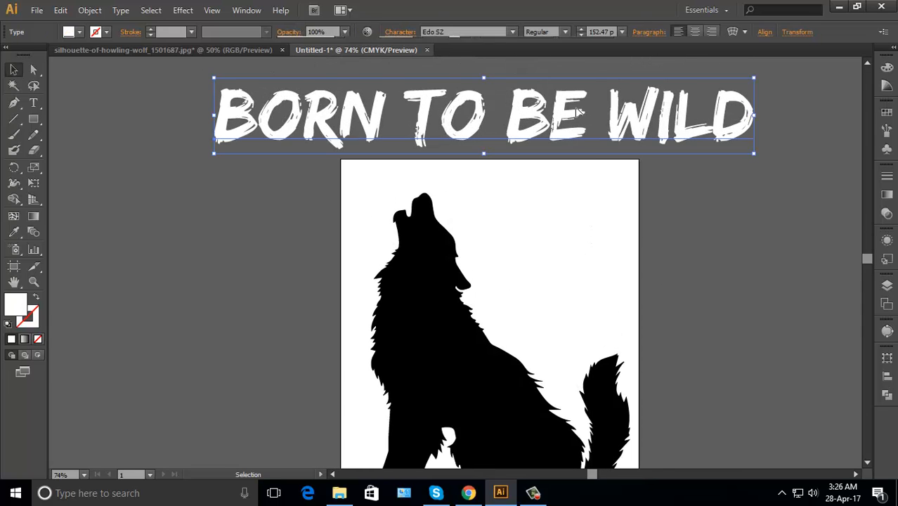
left_click(668, 221)
left_click_drag(587, 118, 439, 144)
scroll(601, 261, "down", 3)
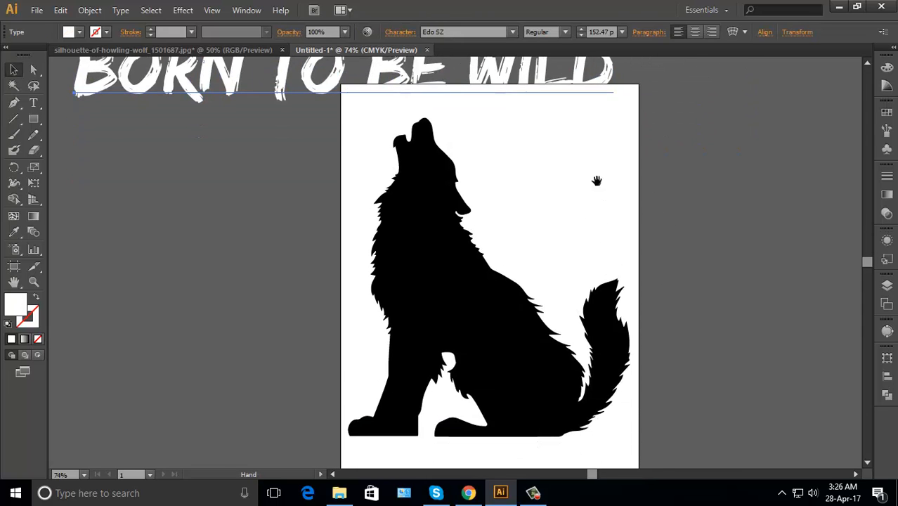
left_click_drag(615, 106, 502, 92)
left_click_drag(447, 85, 306, 159)
scroll(335, 217, "left", 2)
left_click(341, 251)
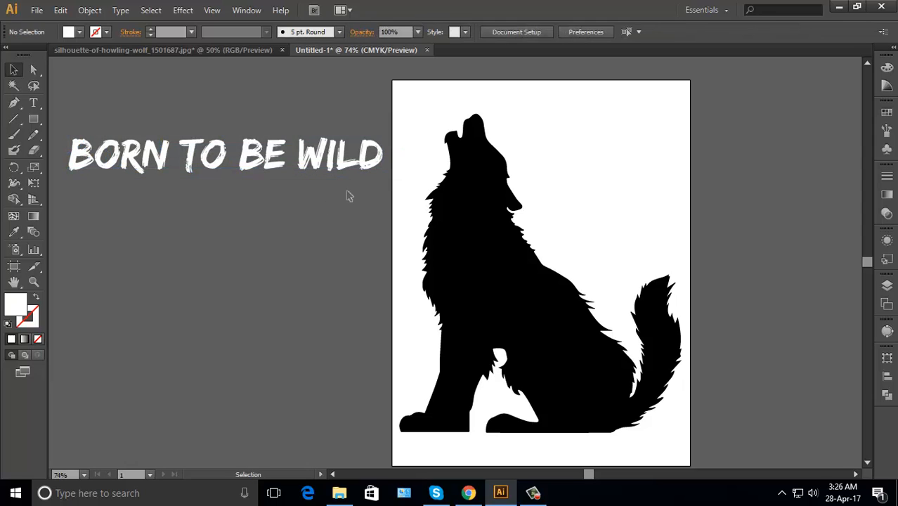
- Expand the BORN TO BE WILD text into outlined shapes
left_click(329, 163)
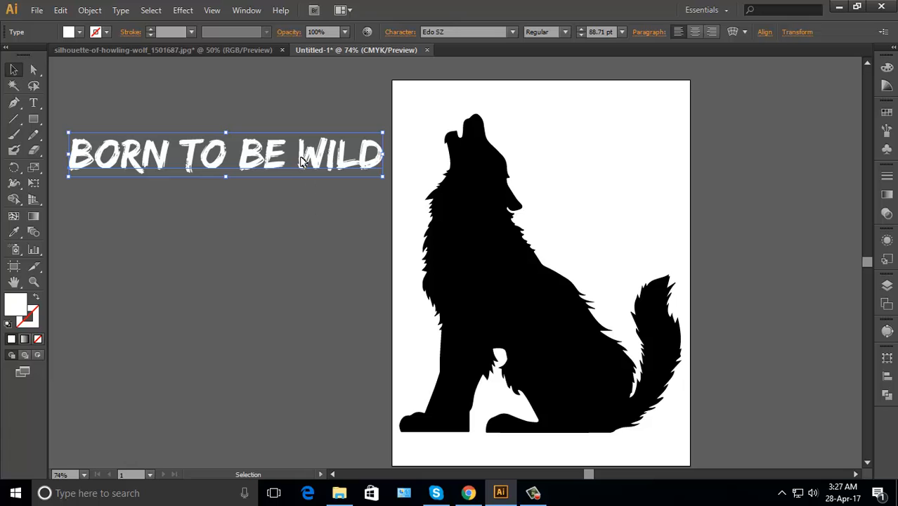
left_click(90, 10)
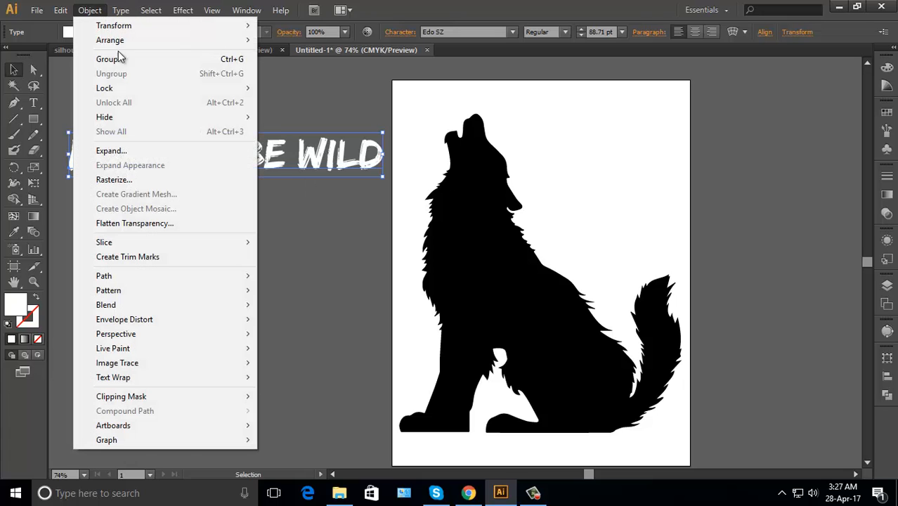
left_click(134, 150)
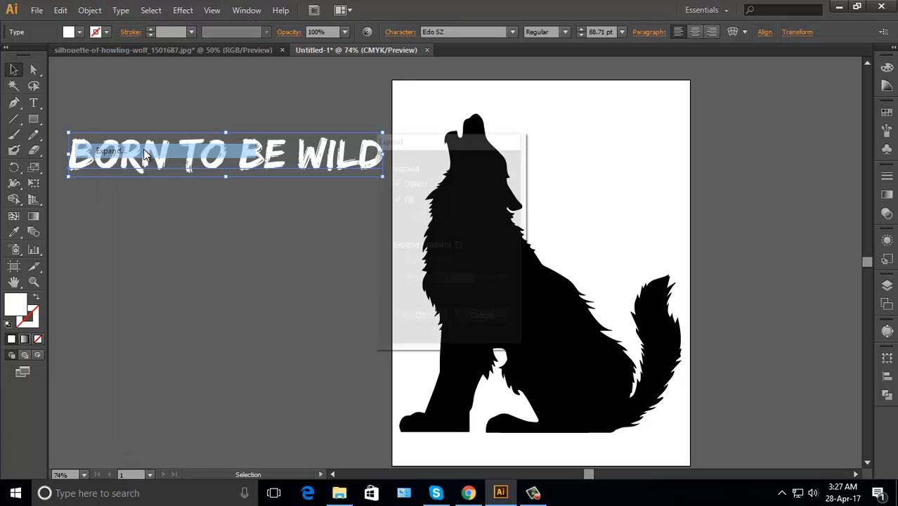
left_click(418, 319)
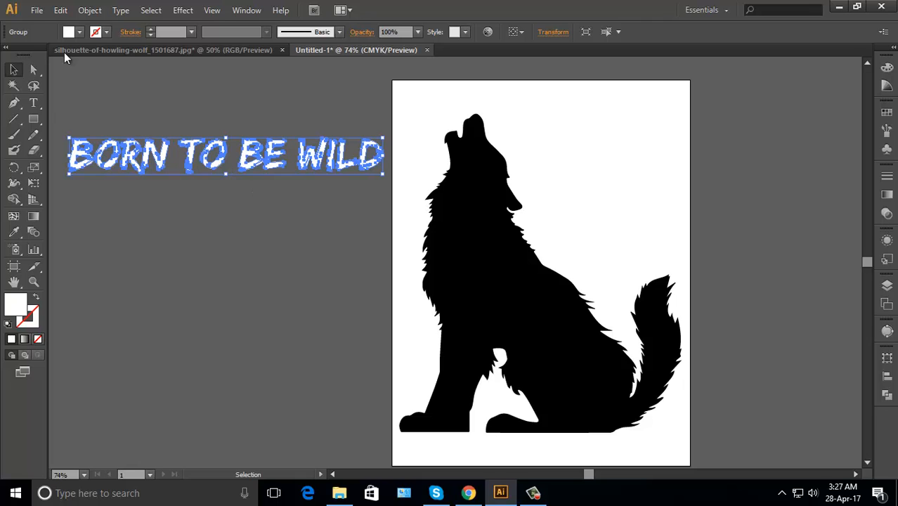
- Apply an envelope mesh with 1 row and 12 columns to the expanded text, with the preview enabled
left_click(84, 11)
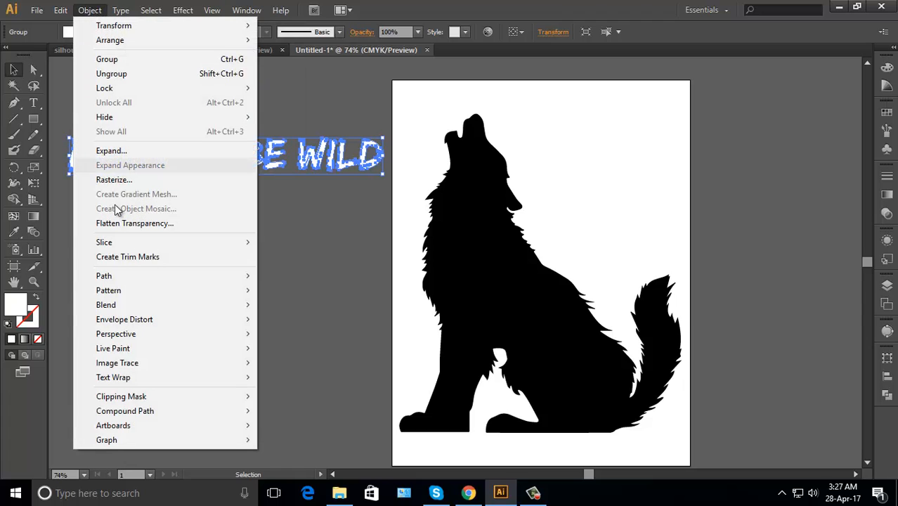
mouse_move(141, 326)
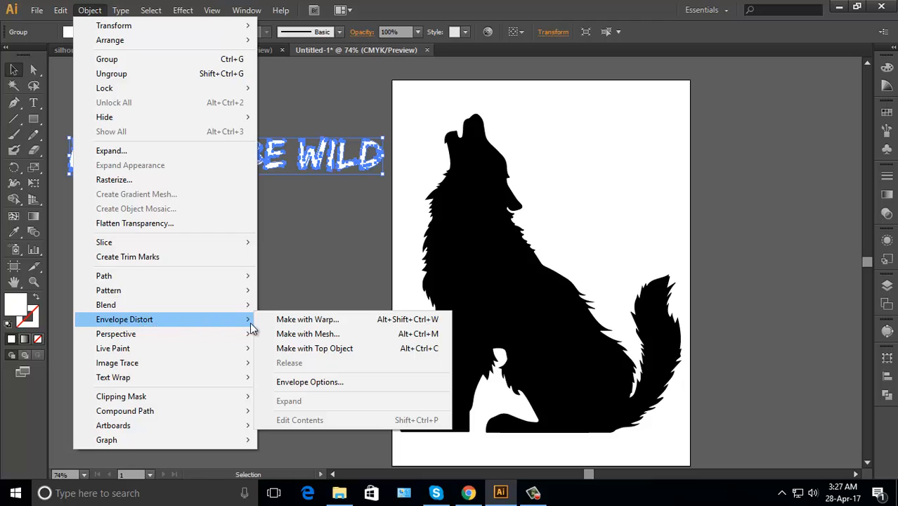
left_click(310, 339)
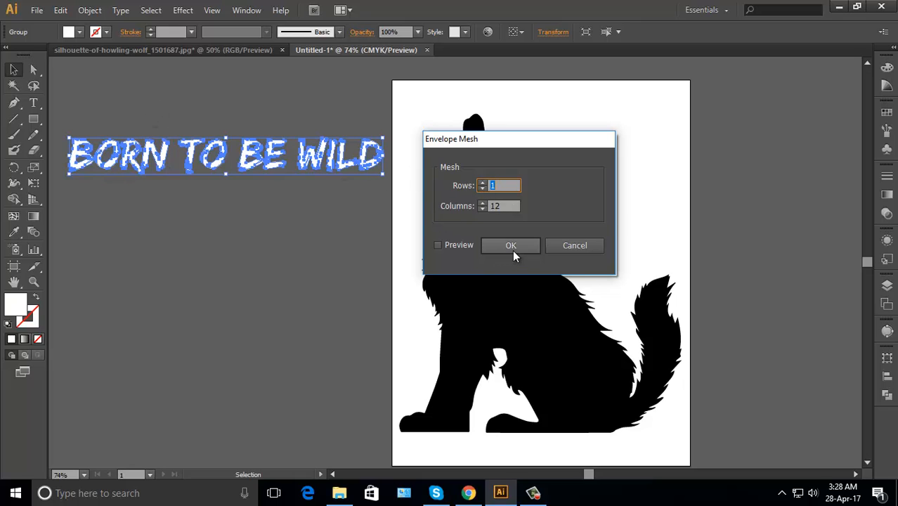
left_click(438, 244)
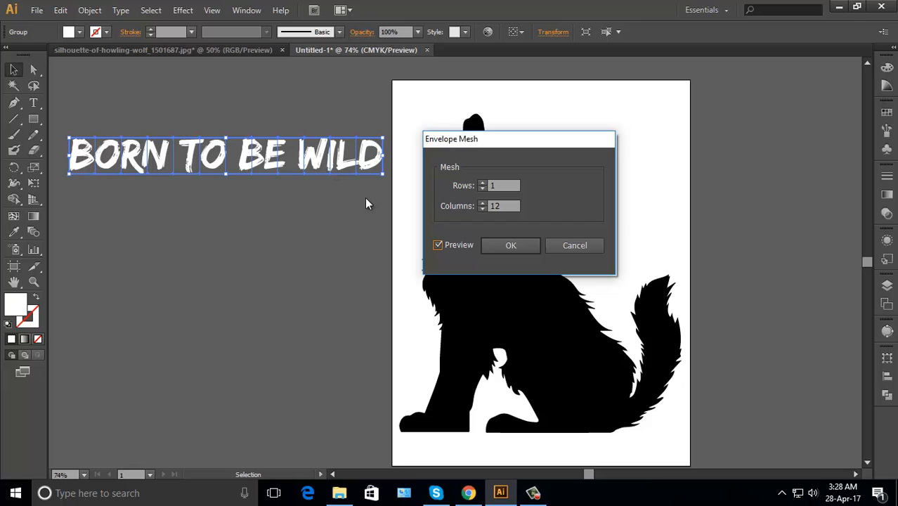
left_click(511, 245)
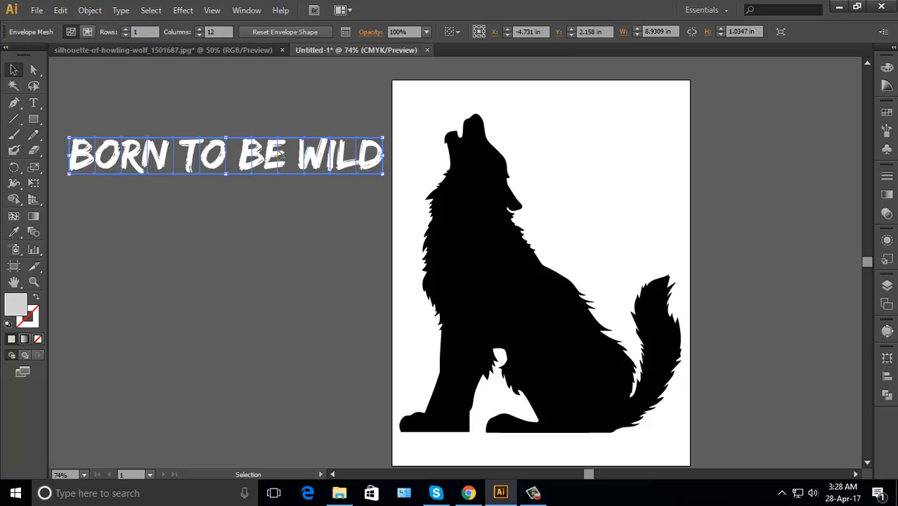
- Move the meshed text onto the wolf and rotate it diagonally along the back, from the mouth down to the tail base
left_click_drag(329, 160, 363, 150)
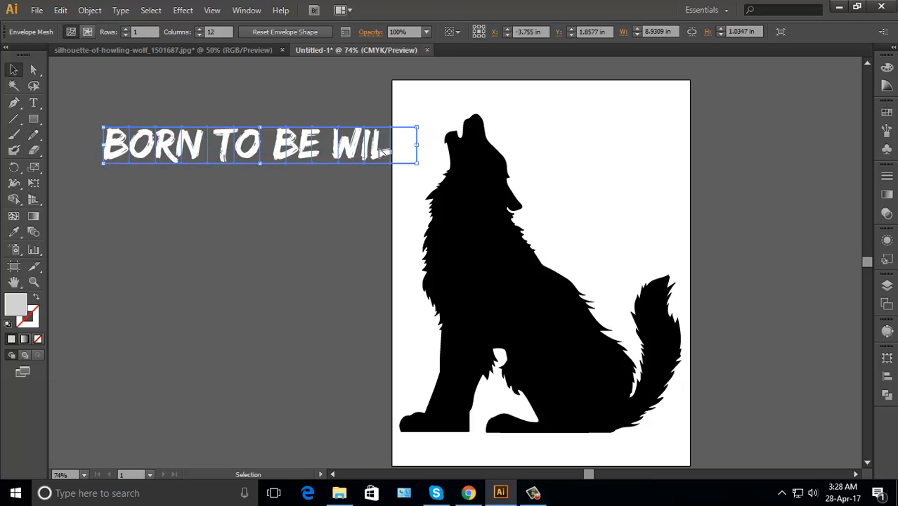
left_click_drag(420, 133, 580, 285)
left_click(614, 223)
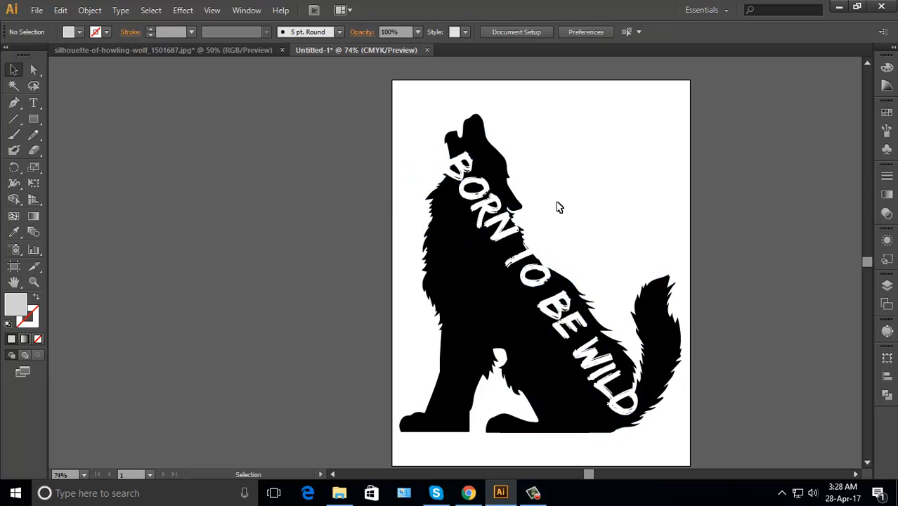
left_click(503, 173)
left_click(617, 176)
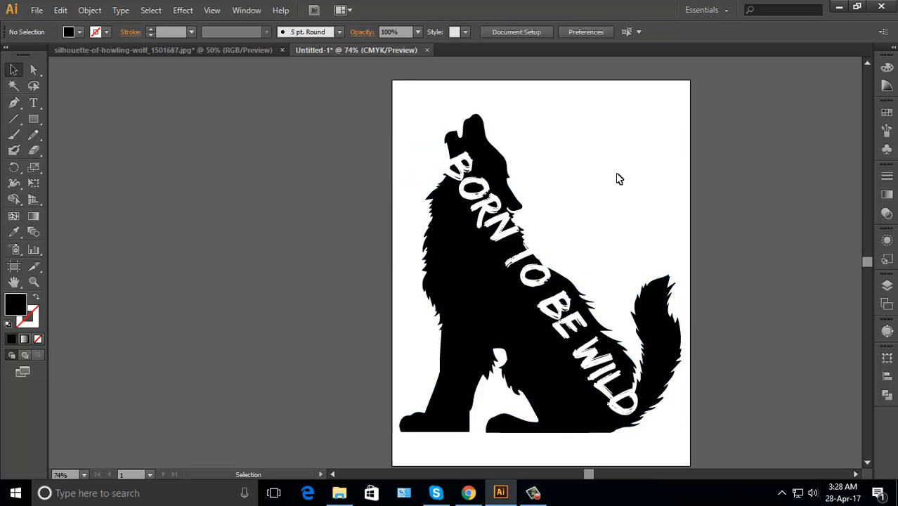
left_click(513, 175)
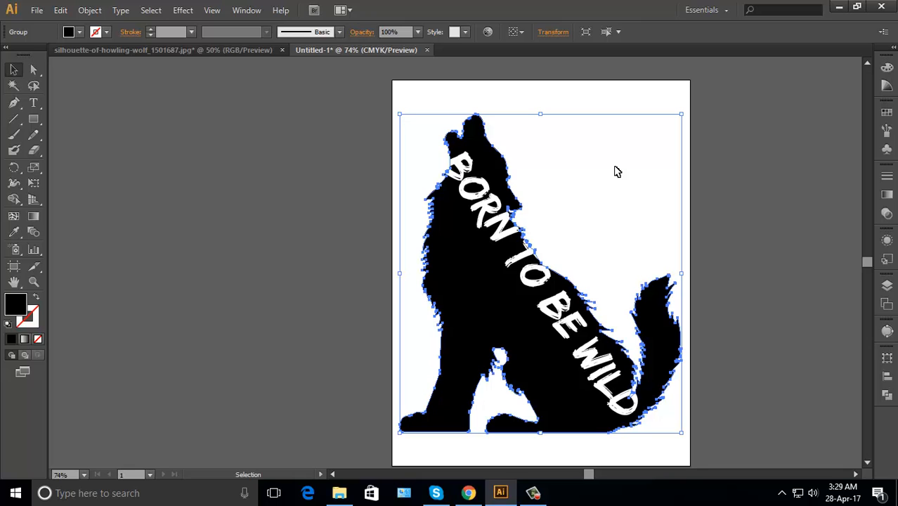
left_click(568, 227)
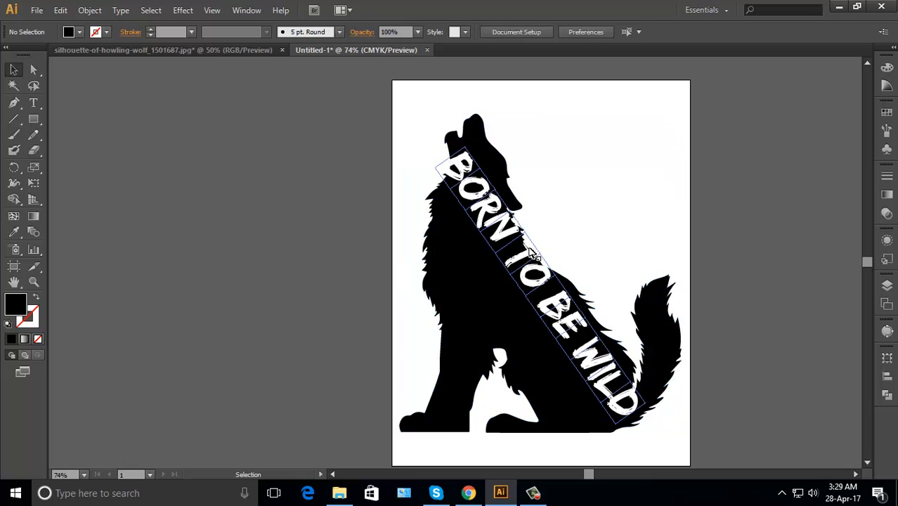
- Select the upper corner mesh point at the letter B of the text envelope for direct editing
left_click(532, 255)
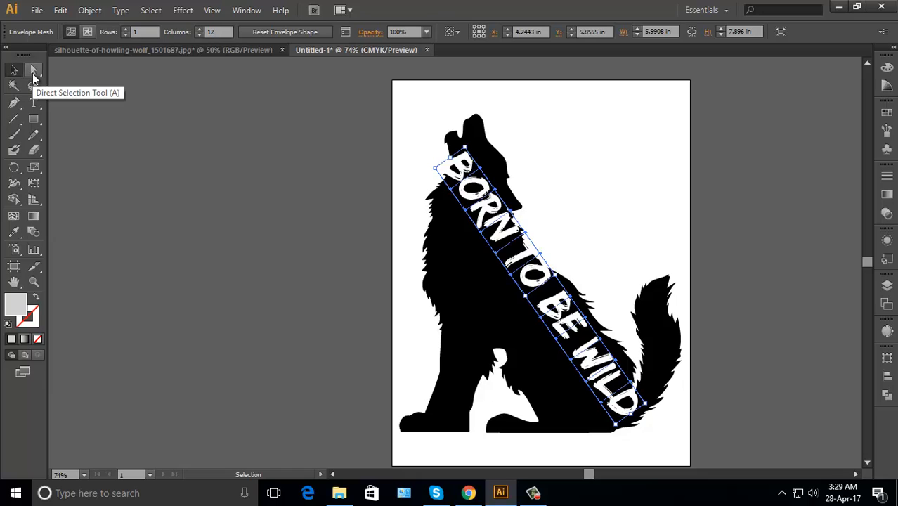
left_click(32, 71)
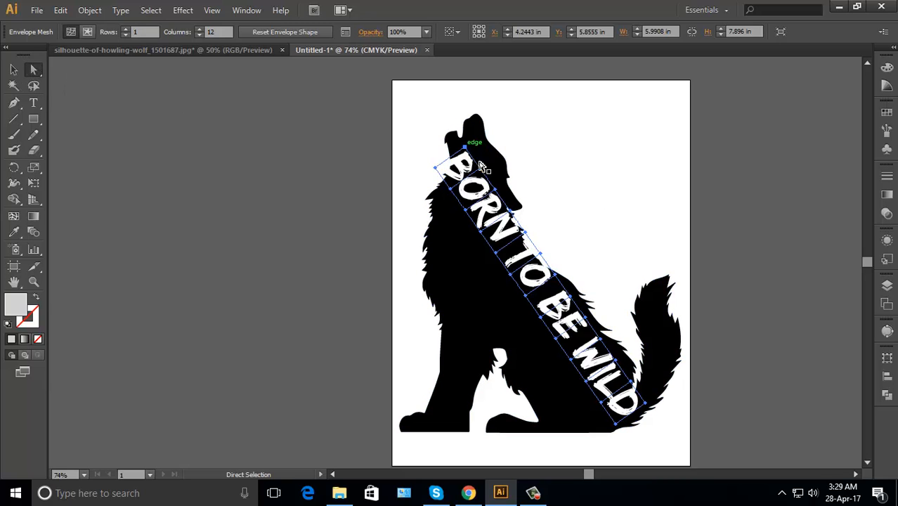
key("ctrl+equal")
key("ctrl+equal")
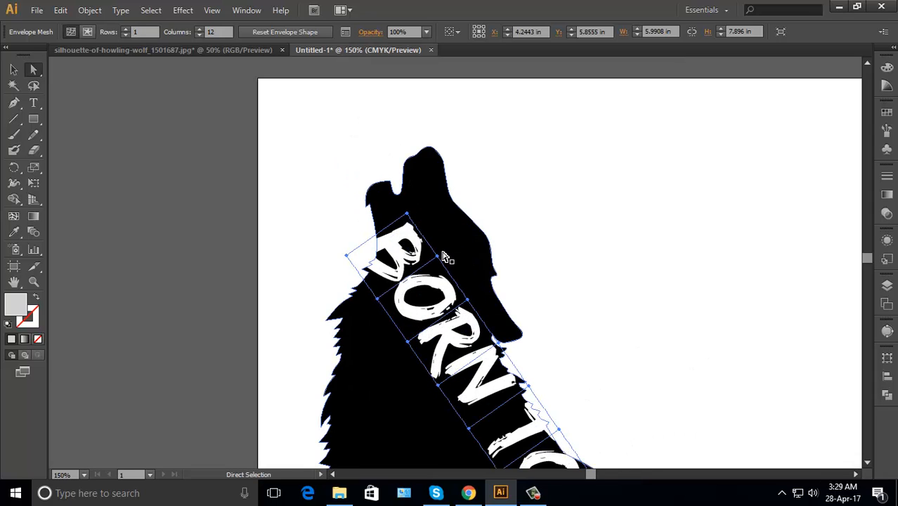
left_click(397, 227)
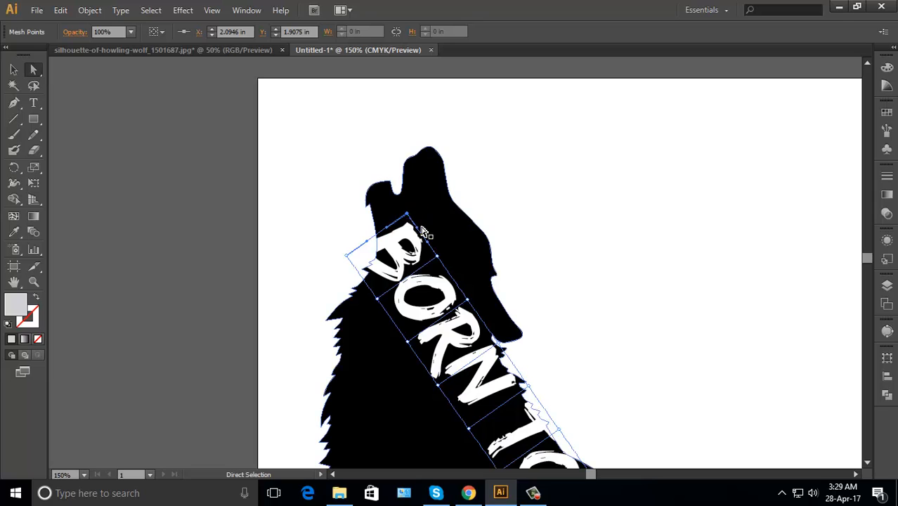
left_click_drag(422, 229, 399, 241)
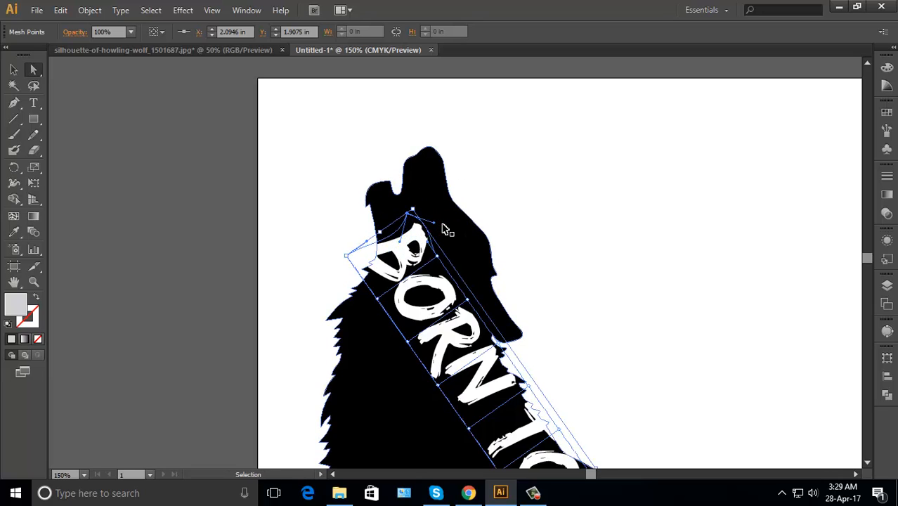
key("ctrl+z")
key("ctrl+z")
key("ctrl+z")
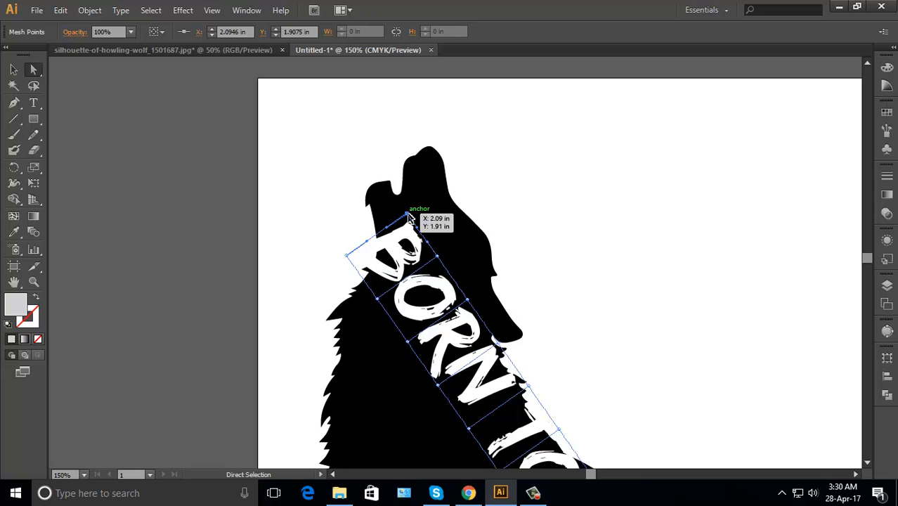
- Move the two end mesh points of the B into the wolf's upper and lower jaws and curve the edge between them around the open mouth
left_click_drag(408, 217, 426, 157)
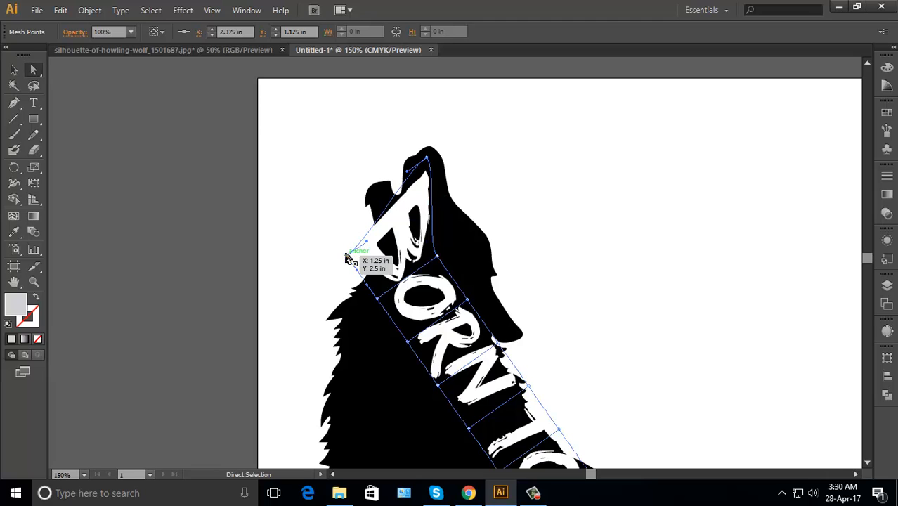
left_click_drag(346, 256, 374, 197)
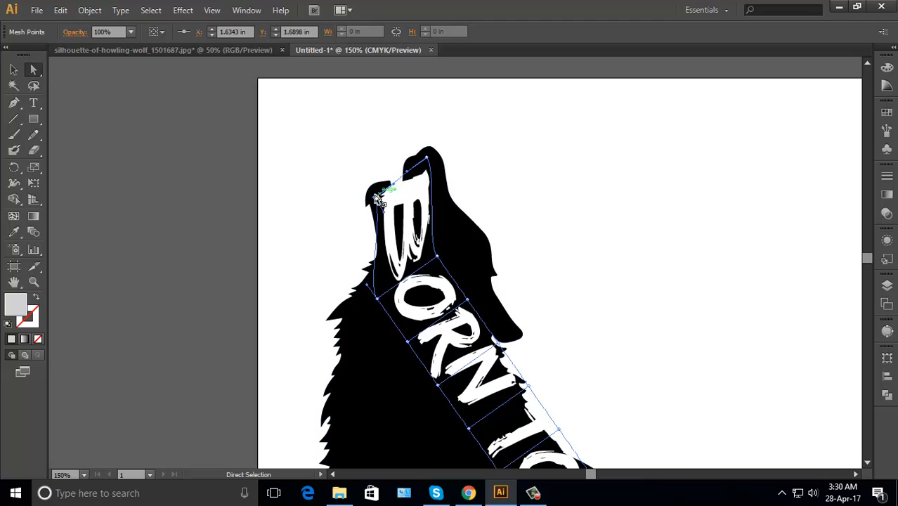
left_click_drag(395, 190, 413, 223)
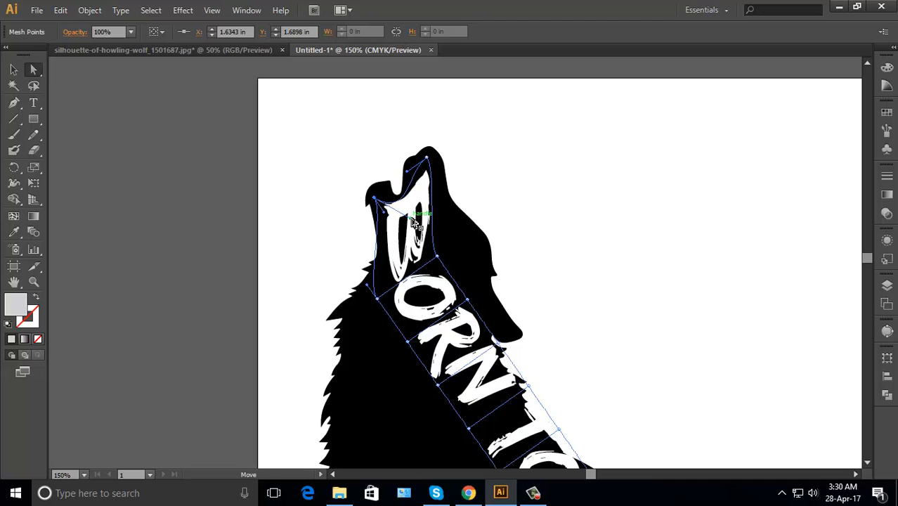
left_click(411, 177)
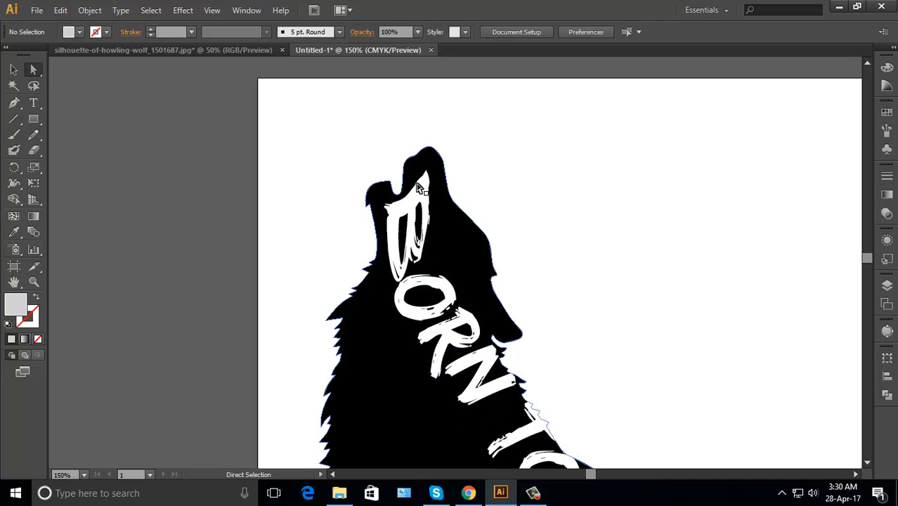
left_click(426, 161)
left_click_drag(426, 161, 418, 188)
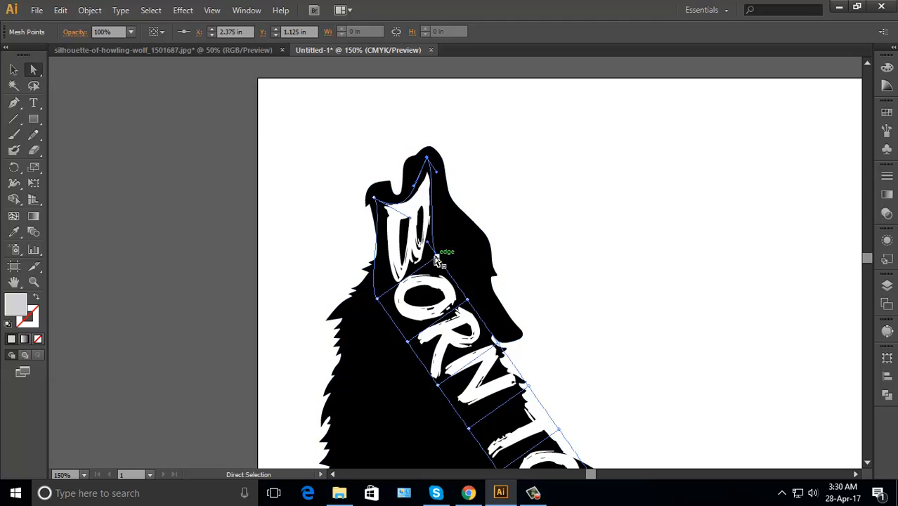
- Spread the mesh points around the B and O out to the back of the wolf's head and the front of its neck, bending the edge beside the B
left_click_drag(437, 257, 471, 240)
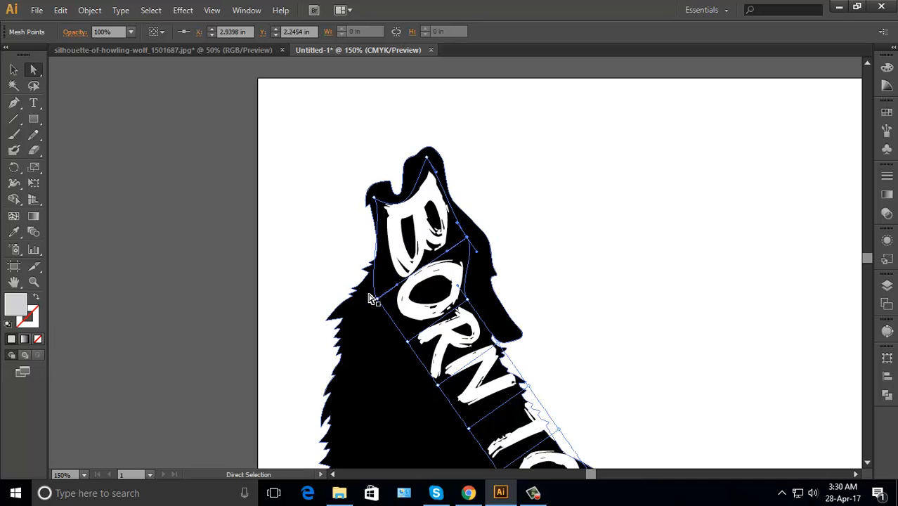
left_click_drag(380, 302, 358, 297)
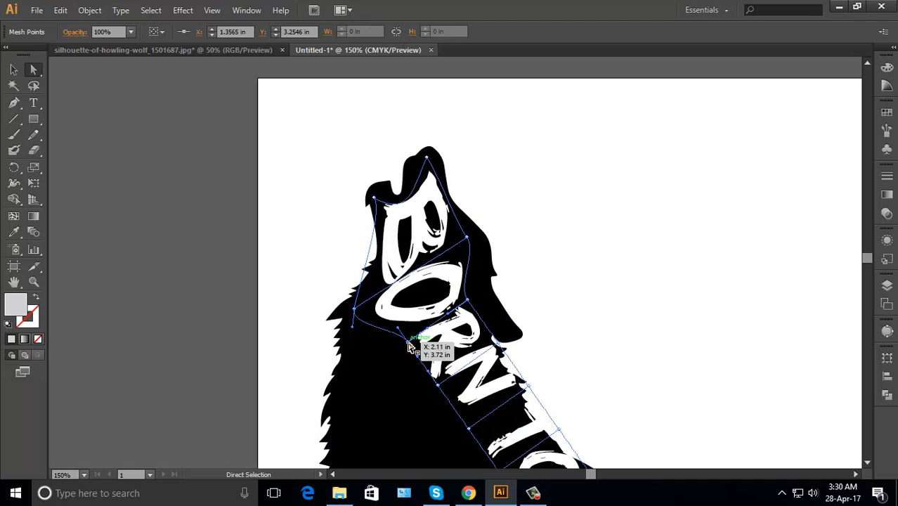
left_click_drag(407, 343, 350, 359)
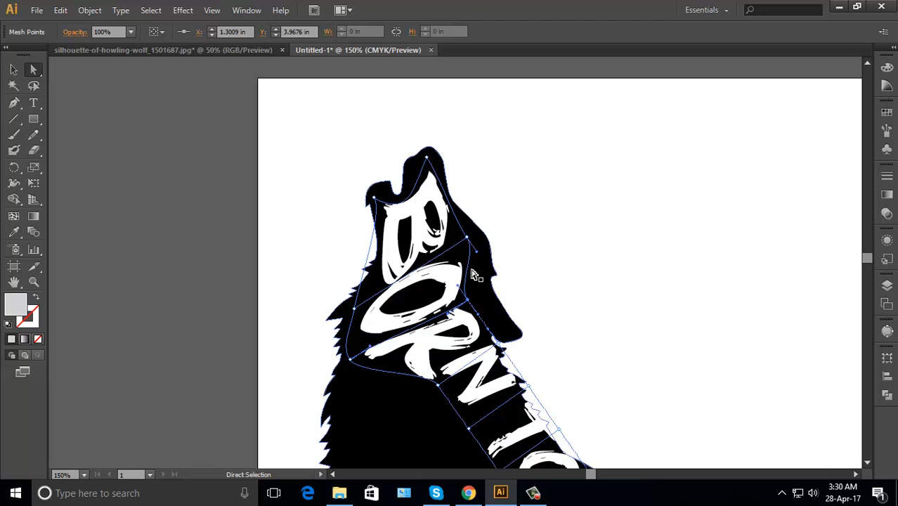
left_click(467, 237)
left_click_drag(469, 240, 446, 217)
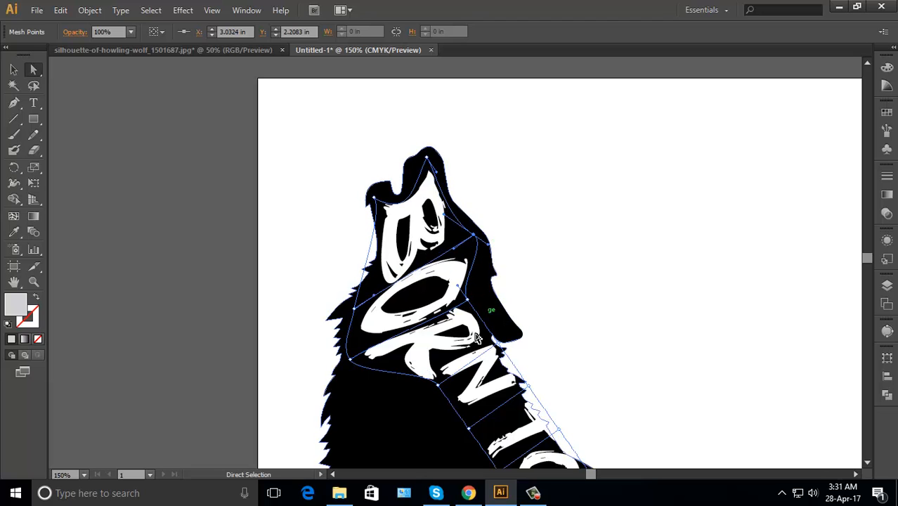
- Spread the mesh points around the R and N of BORN out to the wolf's chest and the back of its neck
left_click(469, 300)
scroll(558, 341, "down", 3)
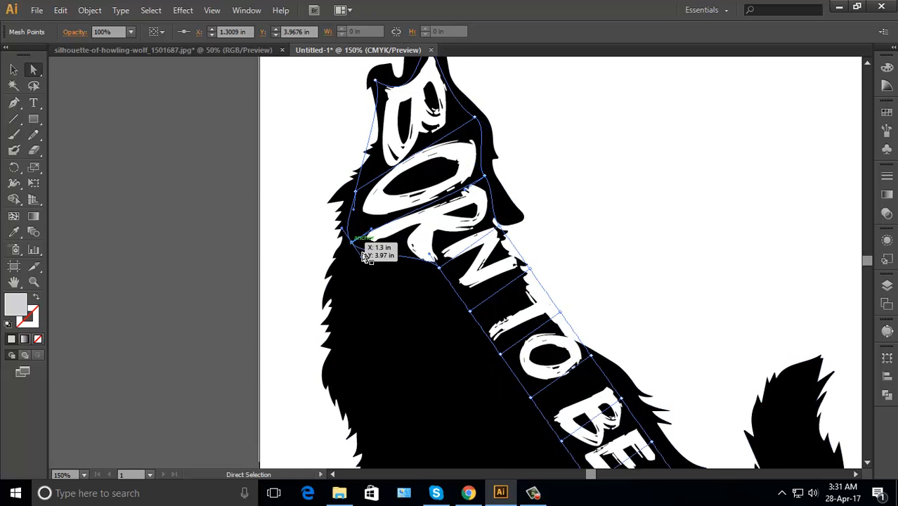
left_click_drag(443, 274, 342, 298)
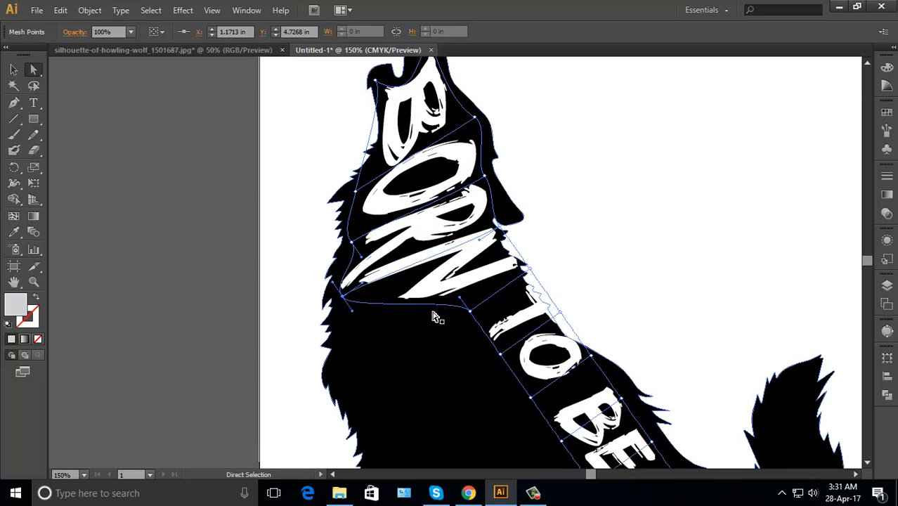
left_click_drag(471, 315, 487, 211)
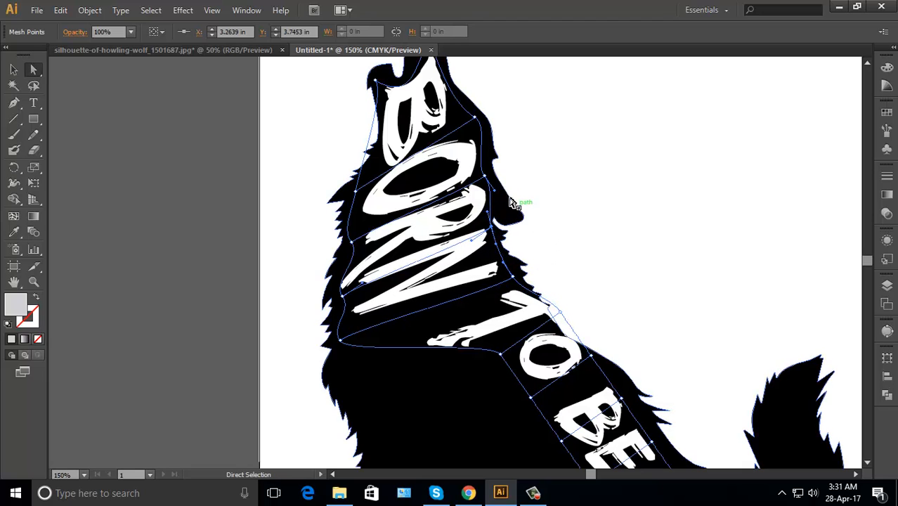
- Adjust the direction handles of the mesh points beside the O and R so both envelope edges follow the wolf's neck and throat
left_click(484, 175)
left_click_drag(478, 162, 485, 161)
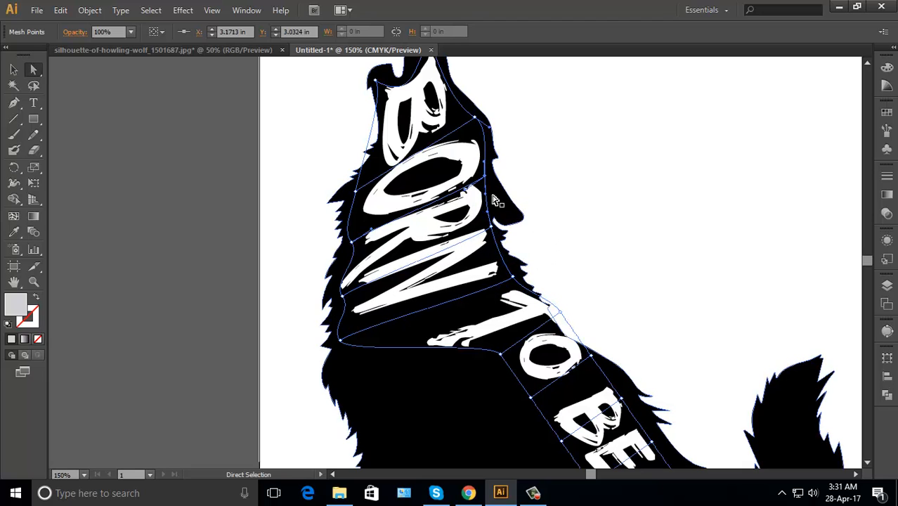
left_click_drag(469, 197, 487, 178)
key("ctrl+shift+a")
left_click(491, 233)
left_click(356, 191)
left_click_drag(359, 205, 342, 211)
left_click_drag(547, 238, 549, 182)
left_click(353, 186)
left_click_drag(364, 206, 358, 203)
- Move the mesh points around the word TO out to the wolf's chest and upper back
left_click_drag(293, 236, 218, 202)
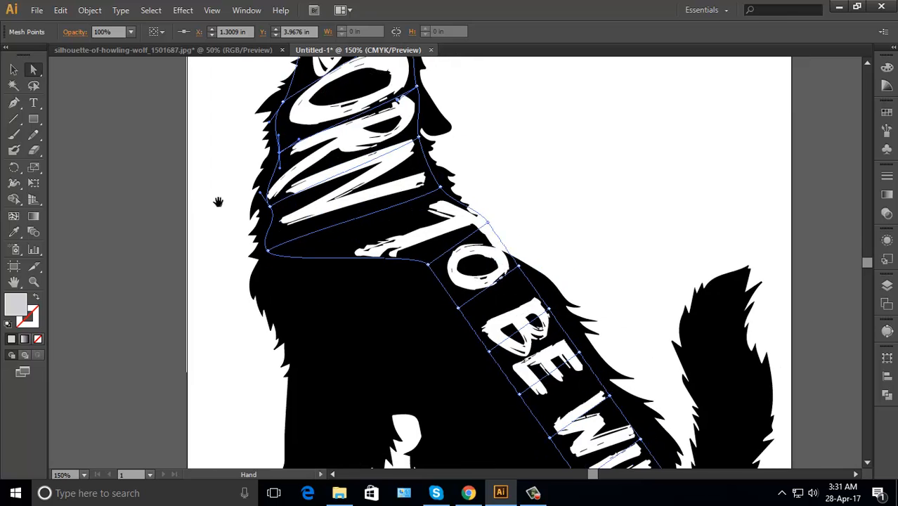
left_click(428, 265)
left_click_drag(428, 265, 273, 304)
left_click_drag(488, 223, 467, 231)
left_click_drag(543, 231, 541, 184)
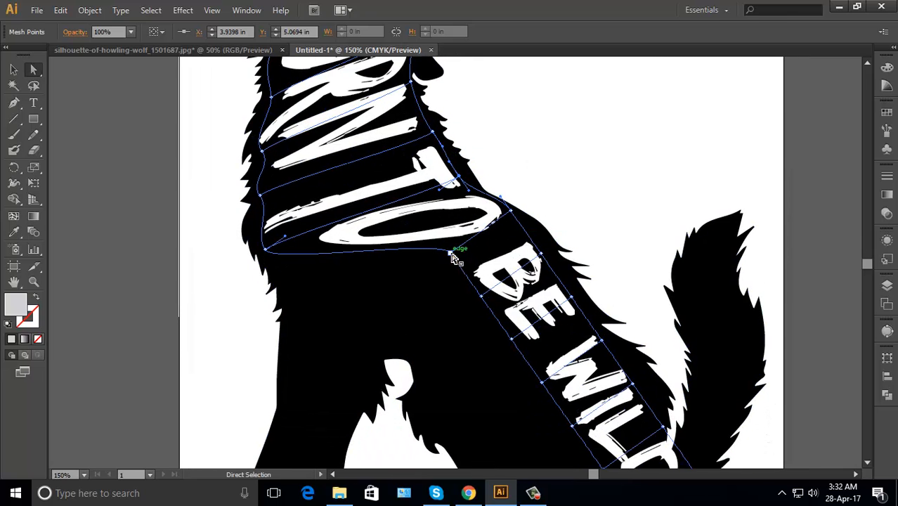
left_click_drag(453, 253, 301, 315)
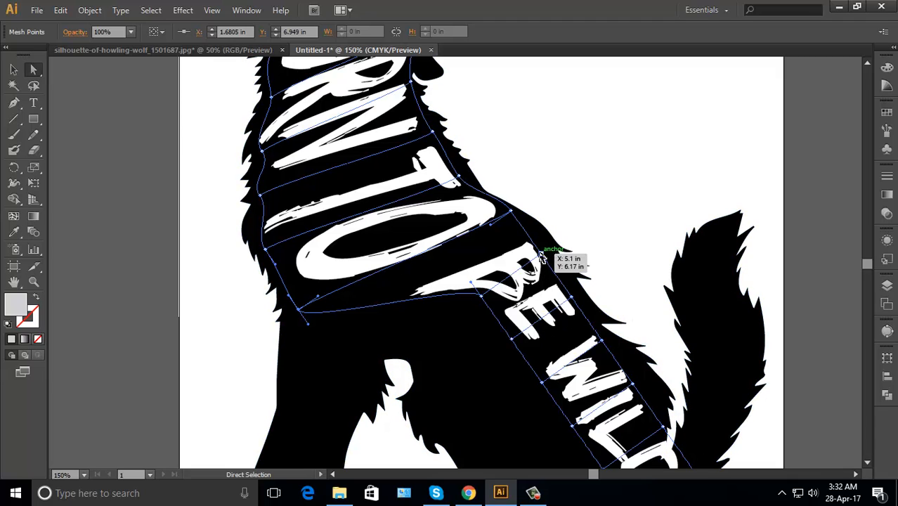
- Move the inner mesh points of BE to the top of the foreleg and the belly, curving the edge between them over the leg gap
left_click(482, 298)
left_click_drag(482, 299, 301, 373)
left_click_drag(514, 344, 440, 393)
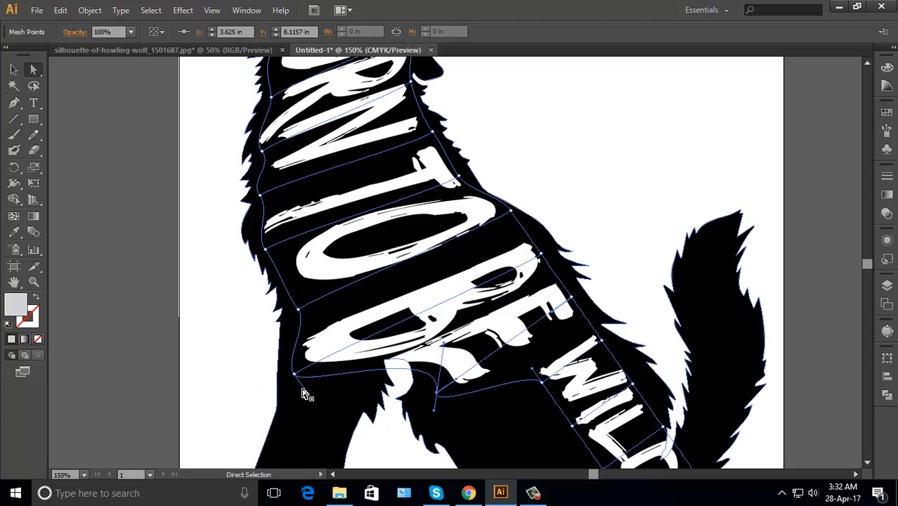
left_click_drag(444, 344, 428, 317)
left_click_drag(310, 329, 292, 306)
left_click(541, 254)
- Move the mesh points around the W and I of WILD to the front of the thigh and the rump, smoothing the belly edge beside the E
left_click_drag(502, 441, 412, 319)
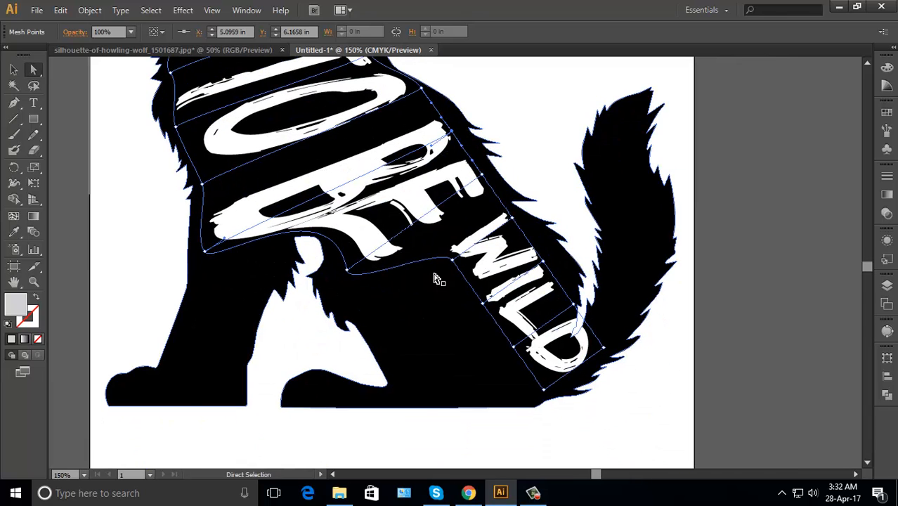
left_click_drag(452, 261, 366, 318)
left_click_drag(348, 270, 330, 186)
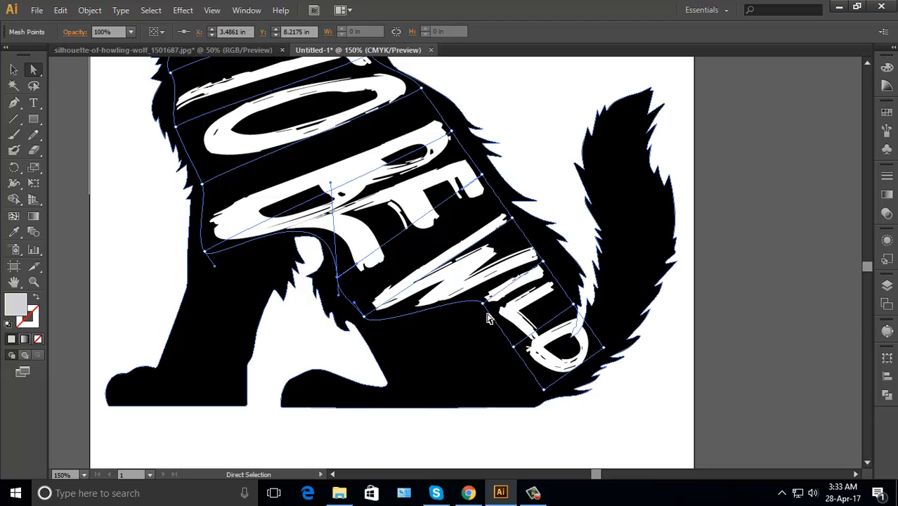
left_click_drag(488, 315, 388, 350)
left_click_drag(543, 264, 555, 257)
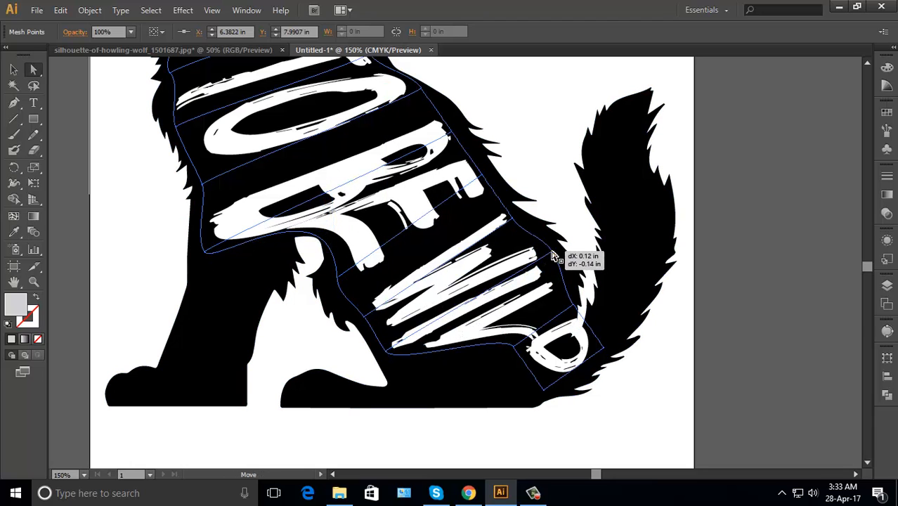
- Stretch the mesh points around the L and D down to the hind leg and wolf's underside, curving the end edges around the tail base
left_click_drag(526, 351, 401, 385)
left_click_drag(547, 397, 497, 399)
left_click_drag(584, 363, 563, 398)
left_click(573, 304)
left_click_drag(584, 321, 553, 341)
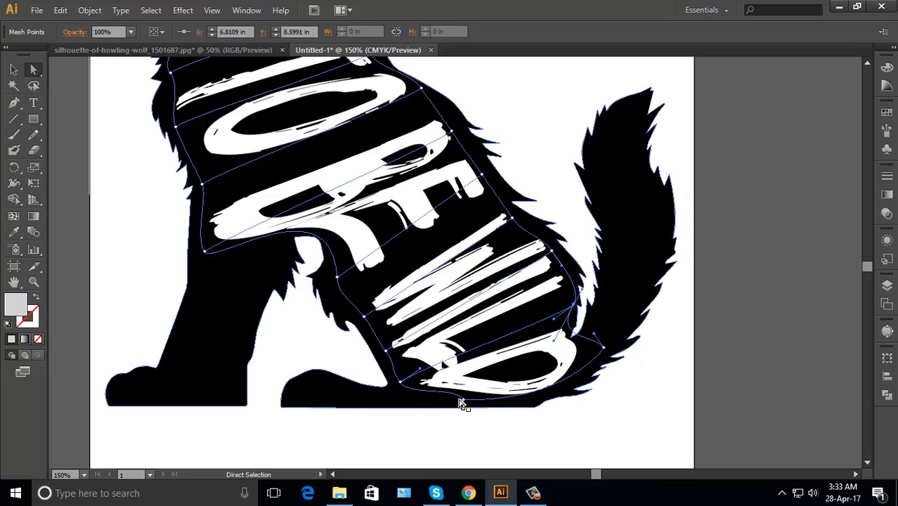
left_click(557, 173)
- Reselect the text envelope and nudge the two chest-side mesh points of BE's letter B slightly upward above the foreleg
left_click_drag(524, 135, 642, 382)
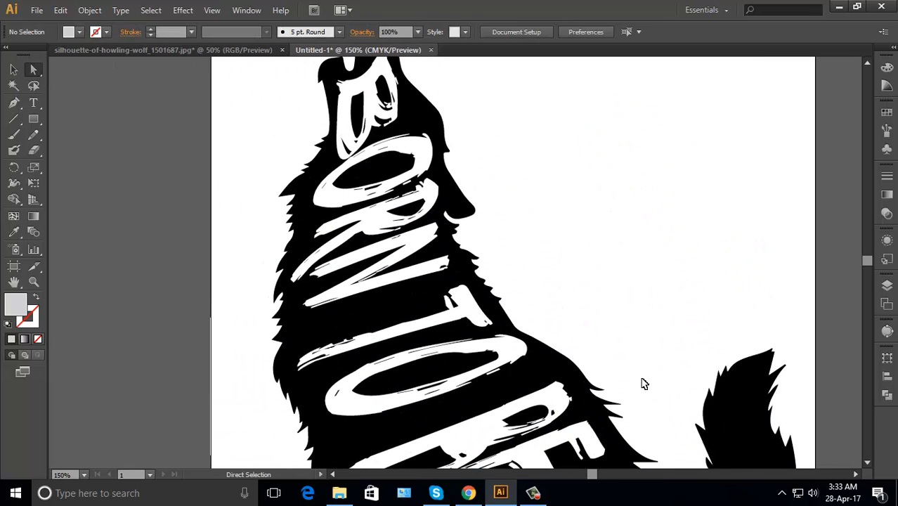
scroll(642, 380, "down", 2)
left_click(408, 319)
scroll(285, 359, "up", 3)
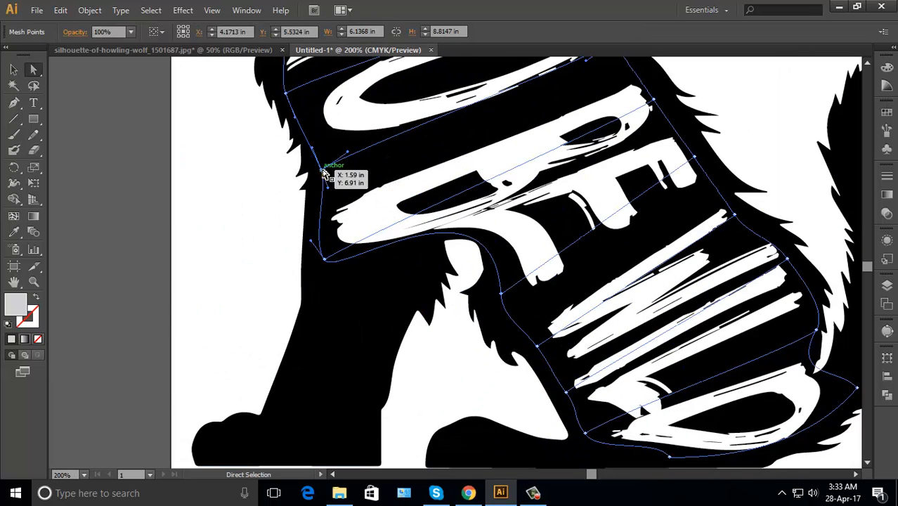
left_click_drag(322, 171, 319, 159)
left_click(326, 261)
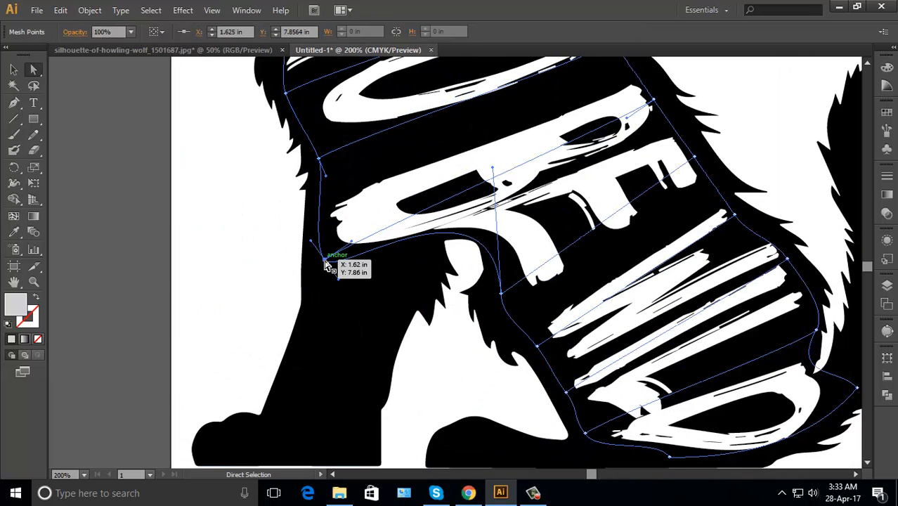
left_click_drag(326, 264, 319, 245)
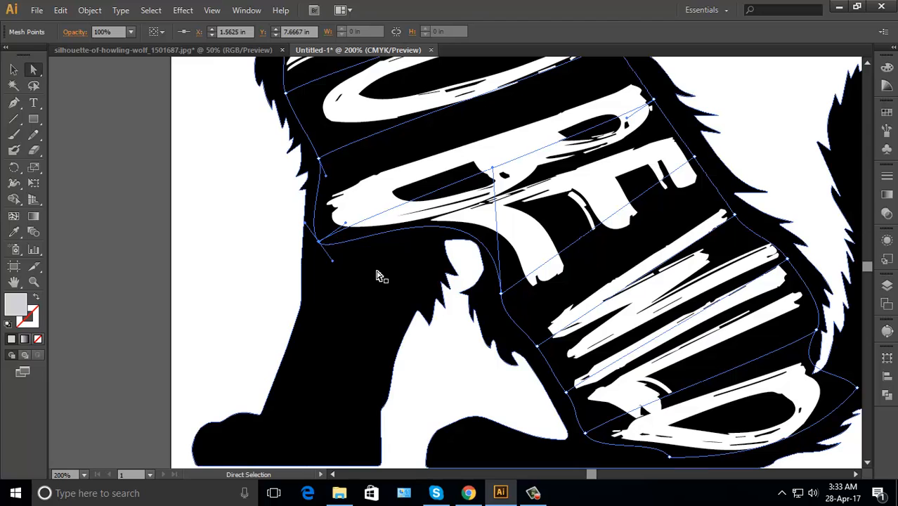
left_click(749, 116)
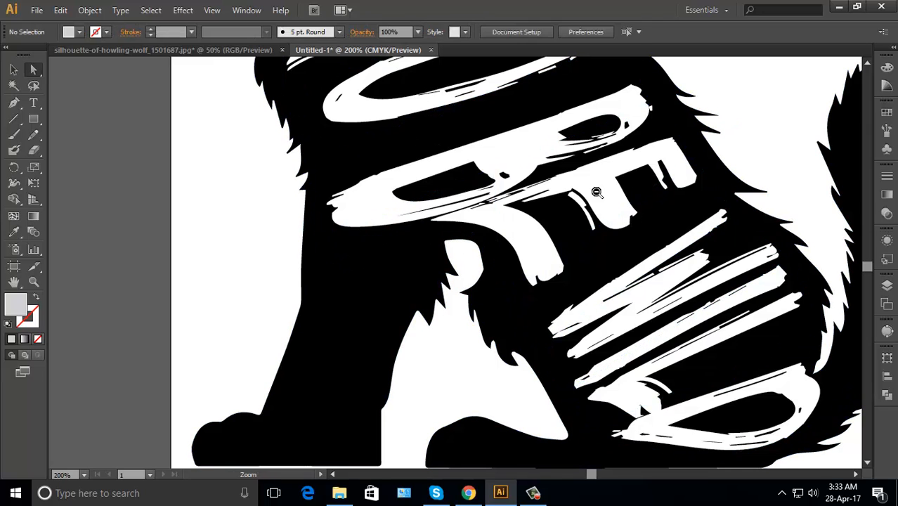
- Select only the wolf silhouette and change its fill from the color picker to a dark grey
left_click(575, 197, "ctrl+alt")
left_click(479, 269, "ctrl+alt")
left_click(474, 271, "ctrl+alt")
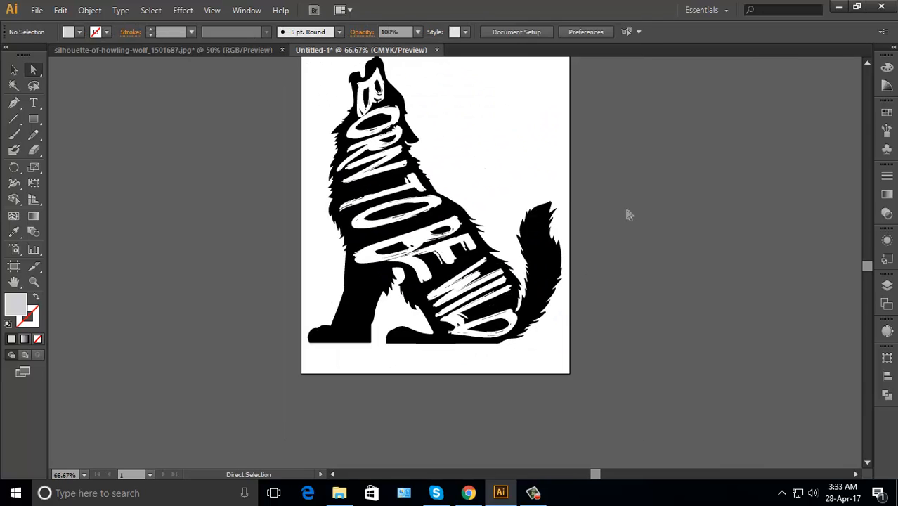
left_click_drag(630, 233, 642, 269)
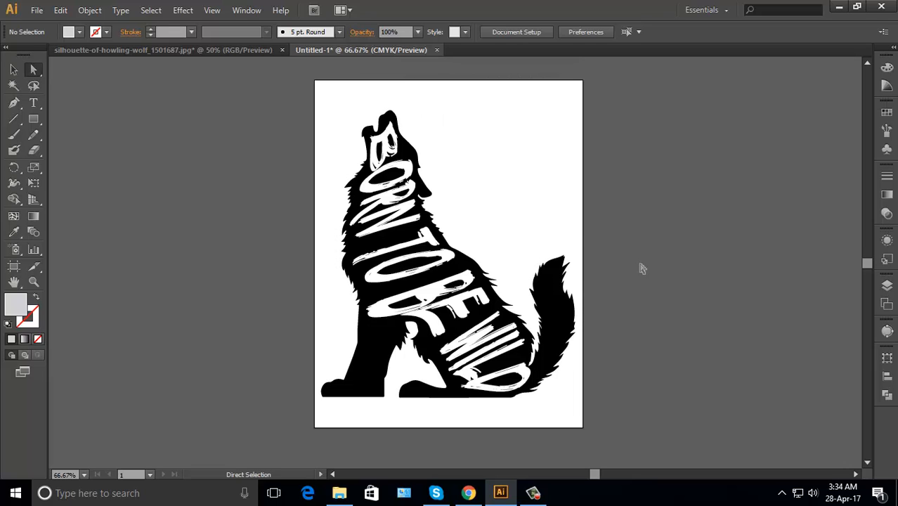
left_click(13, 69)
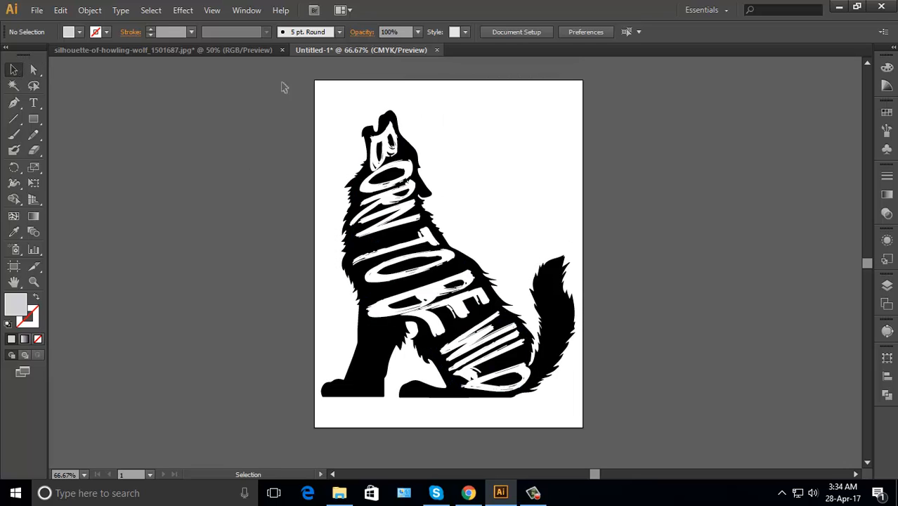
left_click_drag(282, 83, 596, 413)
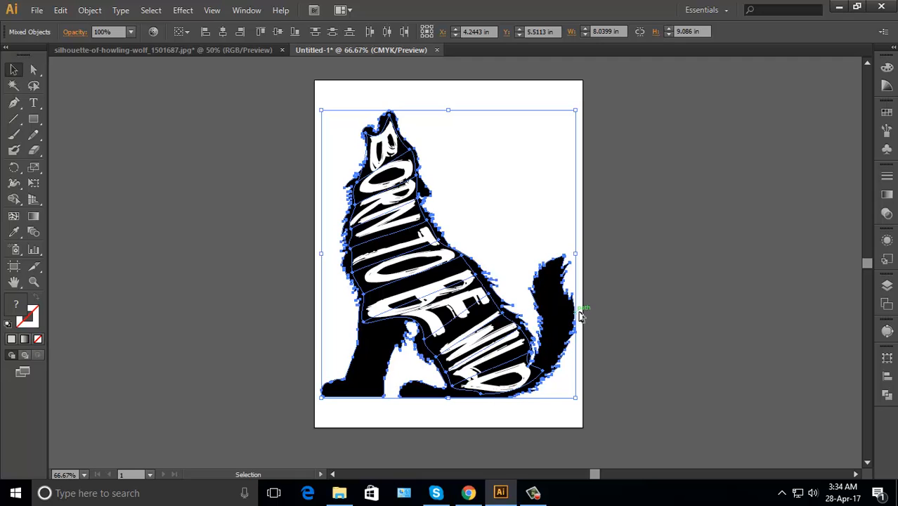
left_click(603, 303)
left_click(574, 311)
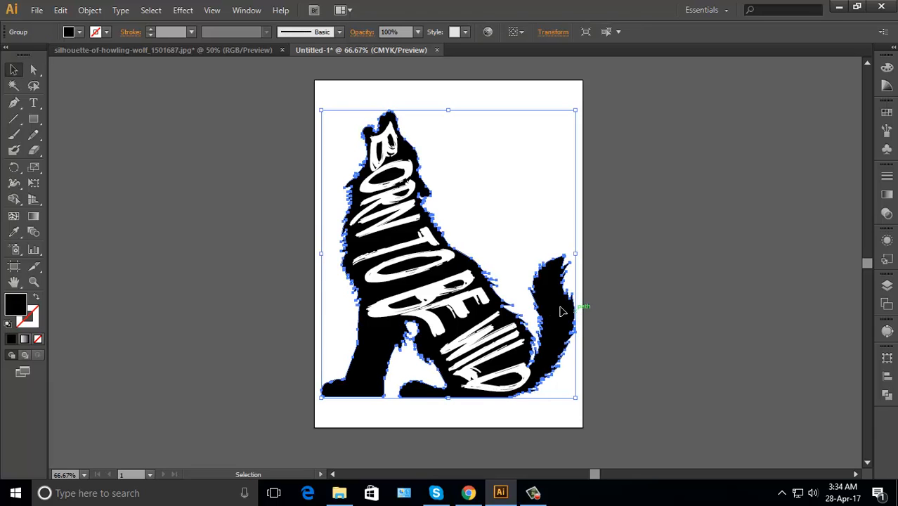
double_click(14, 305)
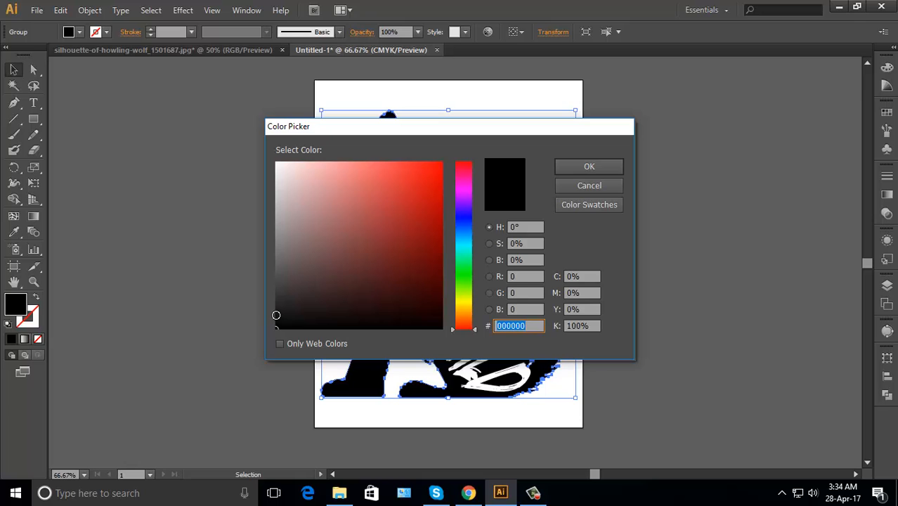
left_click(275, 316)
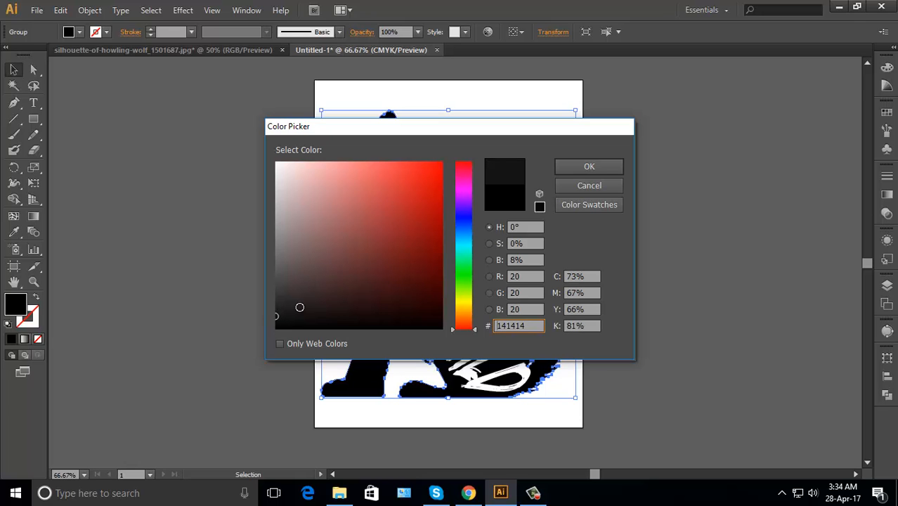
left_click(566, 168)
left_click(613, 287)
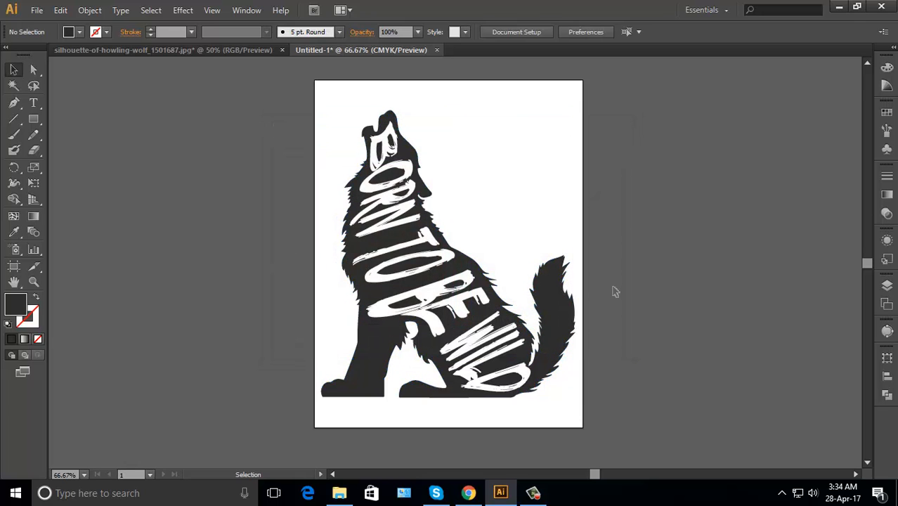